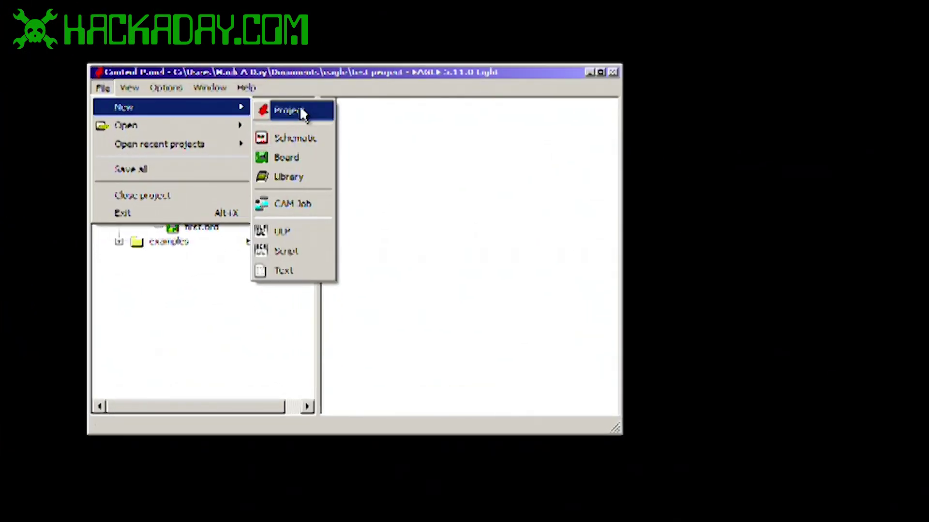
- Create a new project named "PIC18F44J11 dev board"
left_click(299, 110)
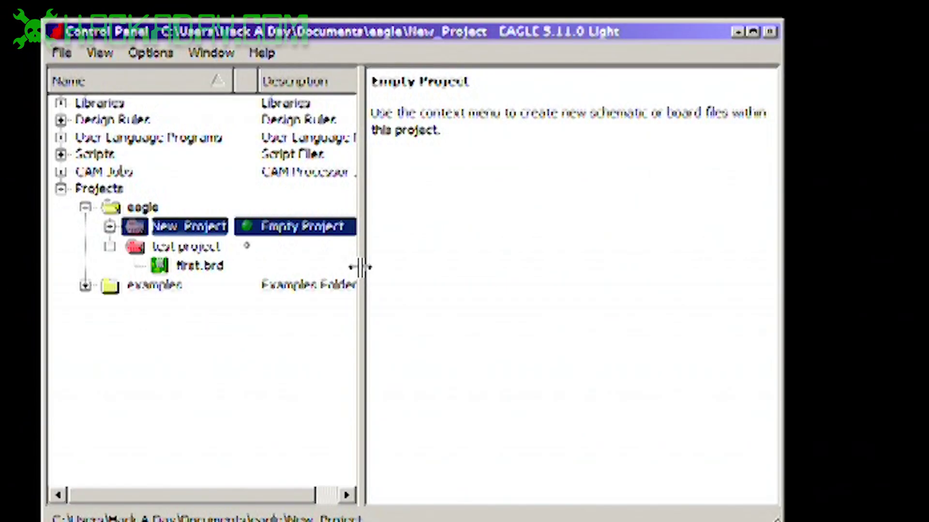
type("PI")
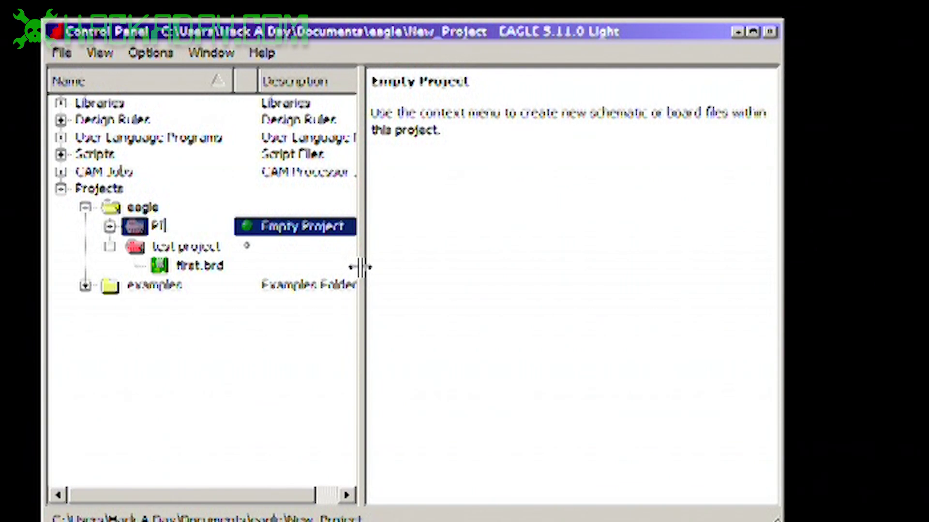
type("C18F44311 dev board")
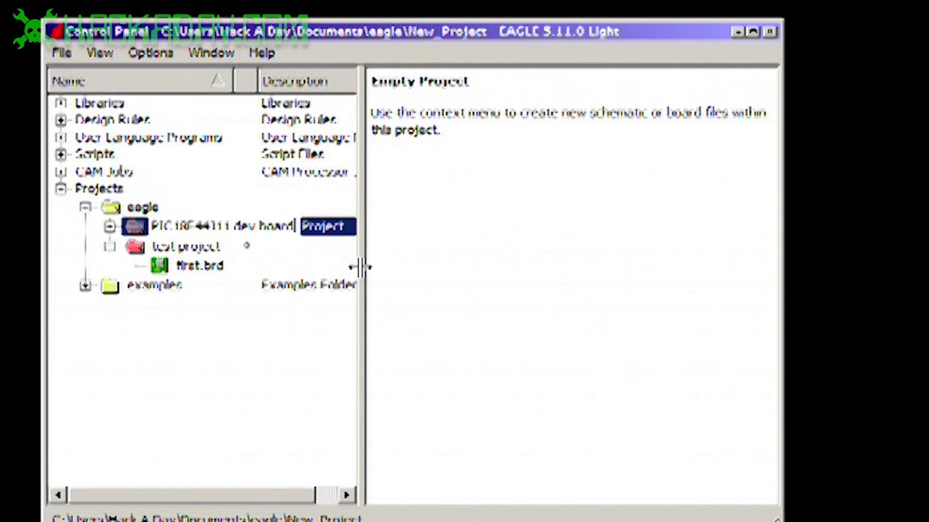
key("Return")
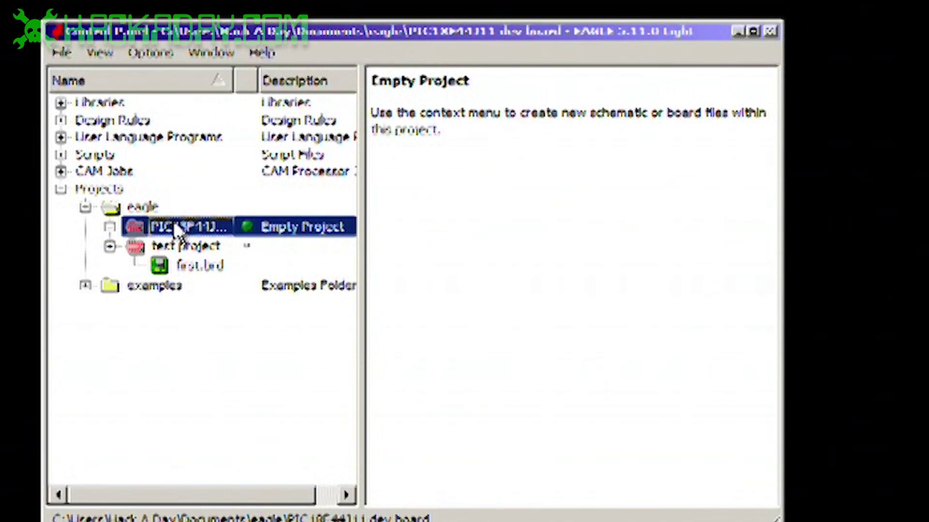
- Collapse the test project in the project tree and create a new schematic in the PIC18F44J11 dev board project
left_click(109, 247)
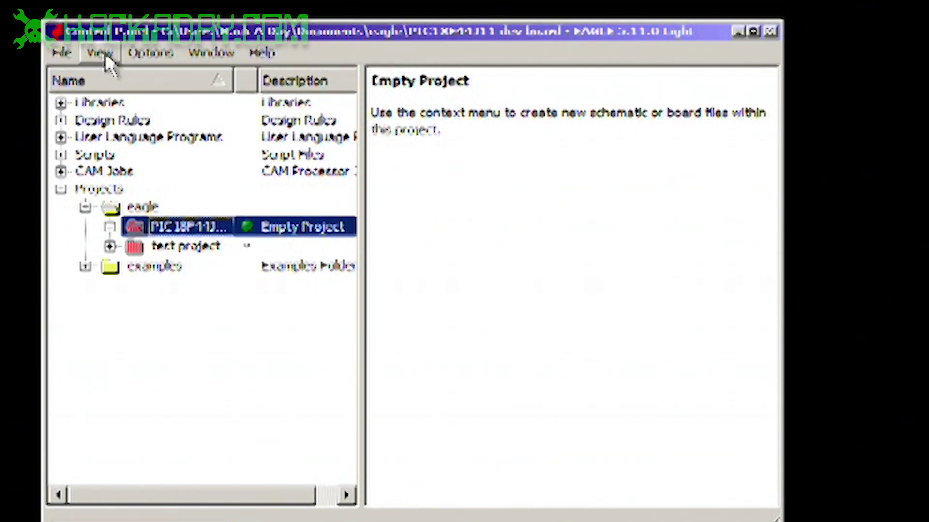
left_click(63, 52)
mouse_move(104, 77)
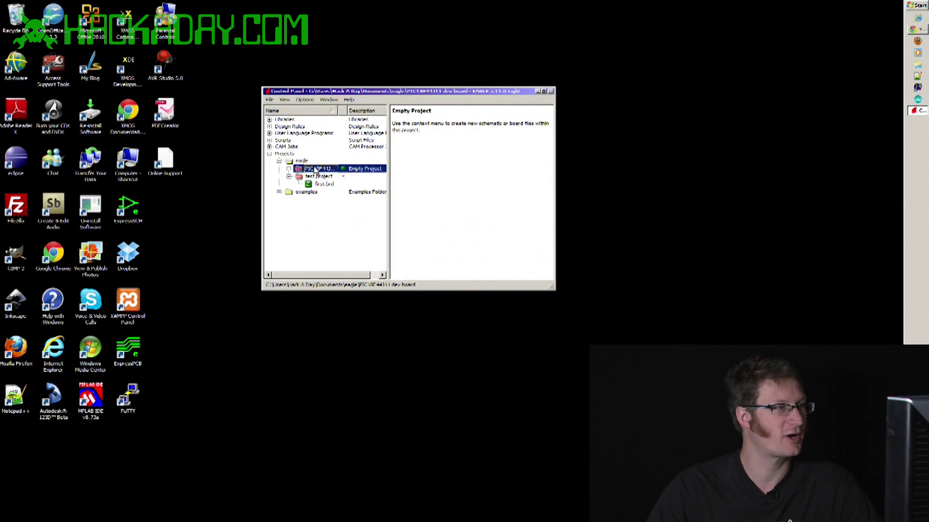
left_click(289, 176)
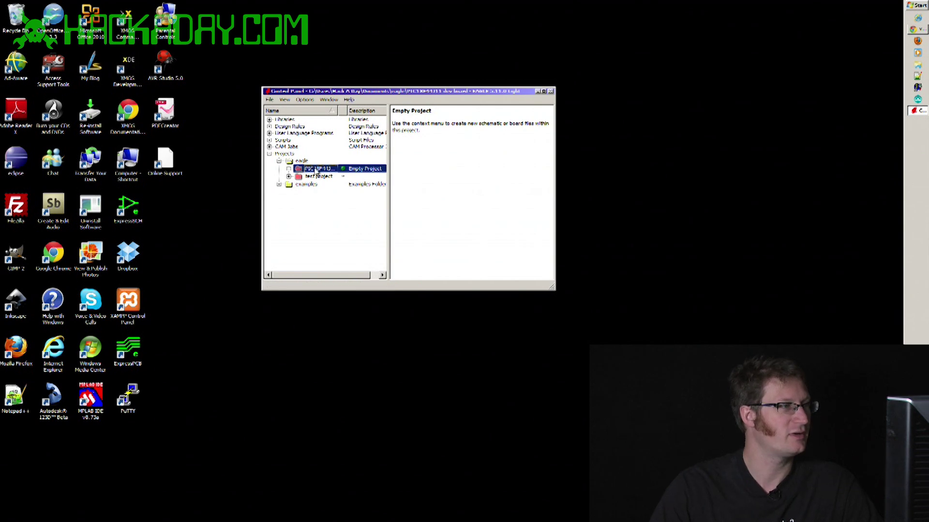
left_click(270, 100)
mouse_move(285, 111)
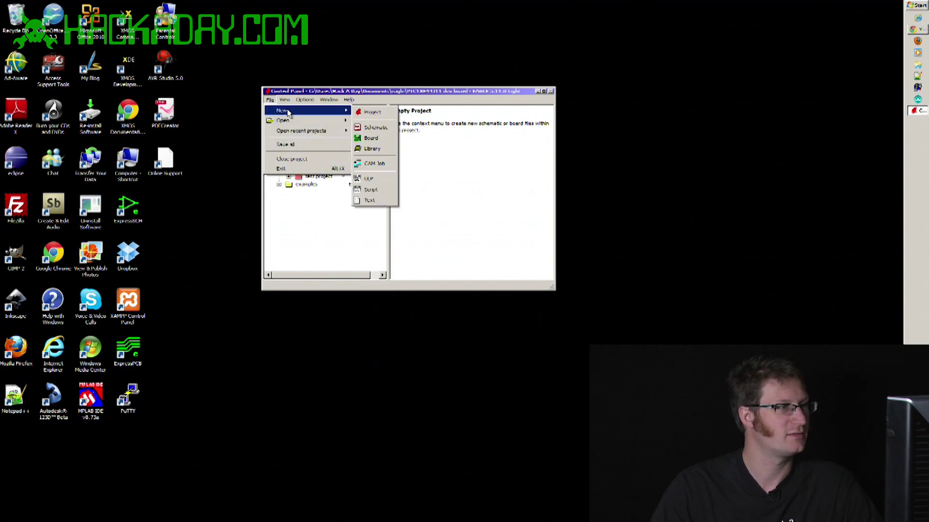
left_click(377, 121)
- Save the schematic as "PIC18F44J11 dev board" in the project folder and maximize its window
left_click(144, 15)
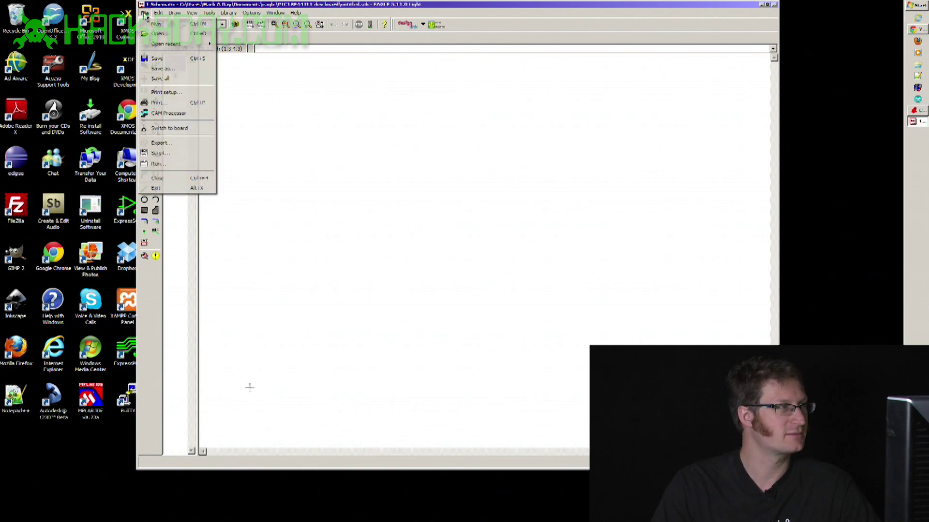
left_click(180, 69)
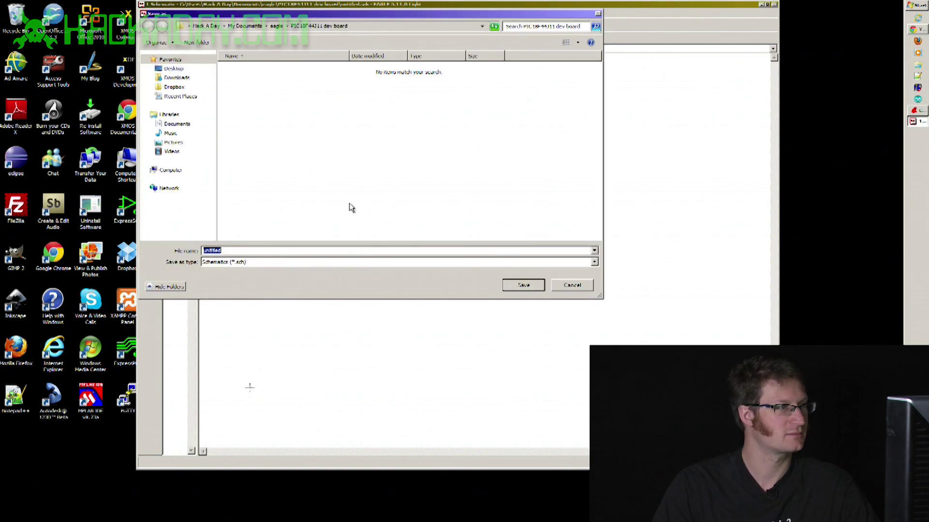
type("PIC18F44J11 dev board")
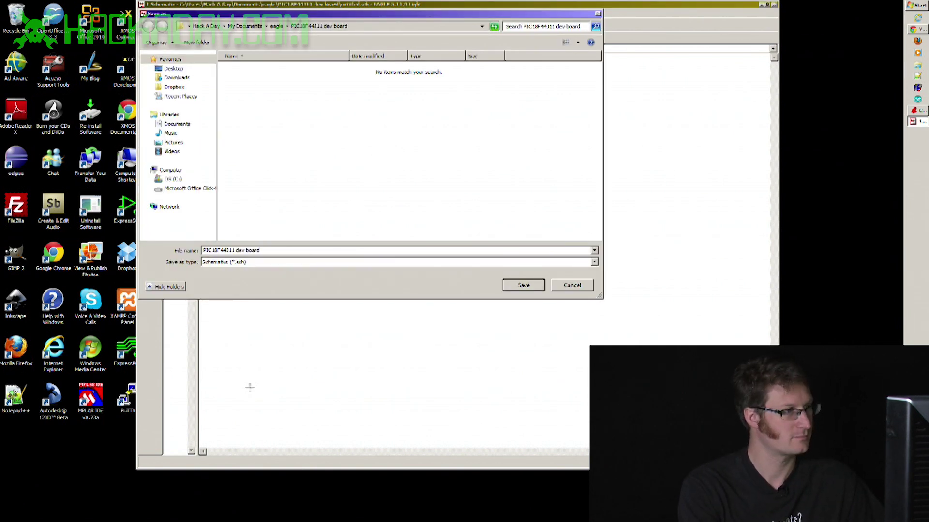
key("Return")
mouse_move(392, 6)
left_mouse_down()
mouse_move(412, 21)
mouse_move(398, 20)
mouse_move(402, 1)
left_mouse_up()
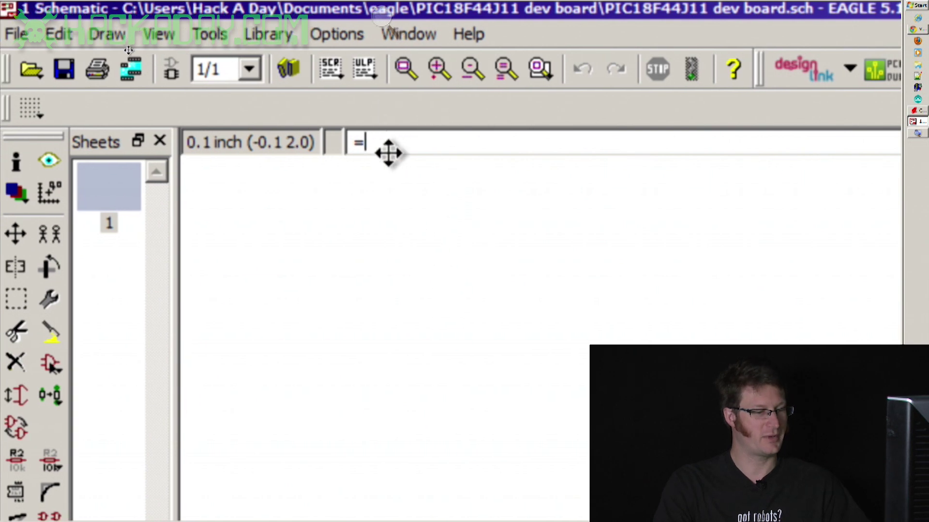
- Start the ADD command and move its part selection dialog over the middle of the empty sheet
key("BackSpace")
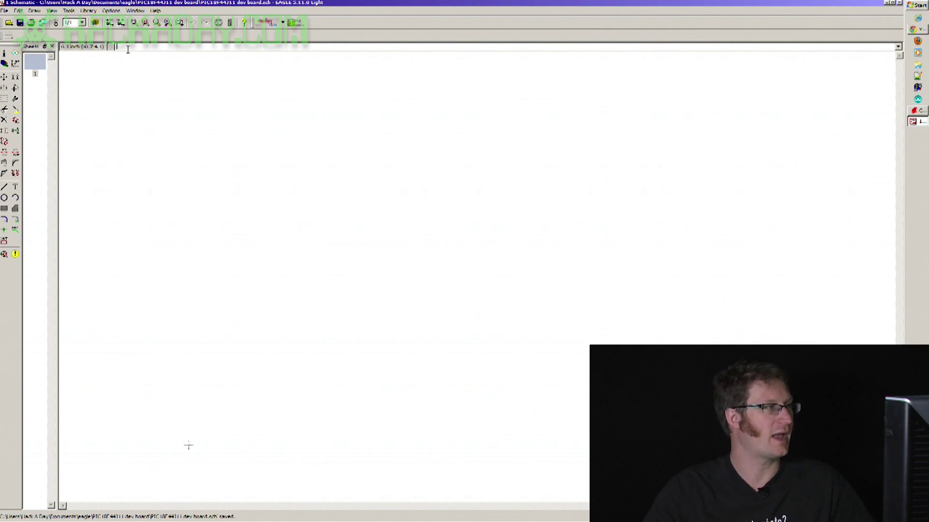
type("ad")
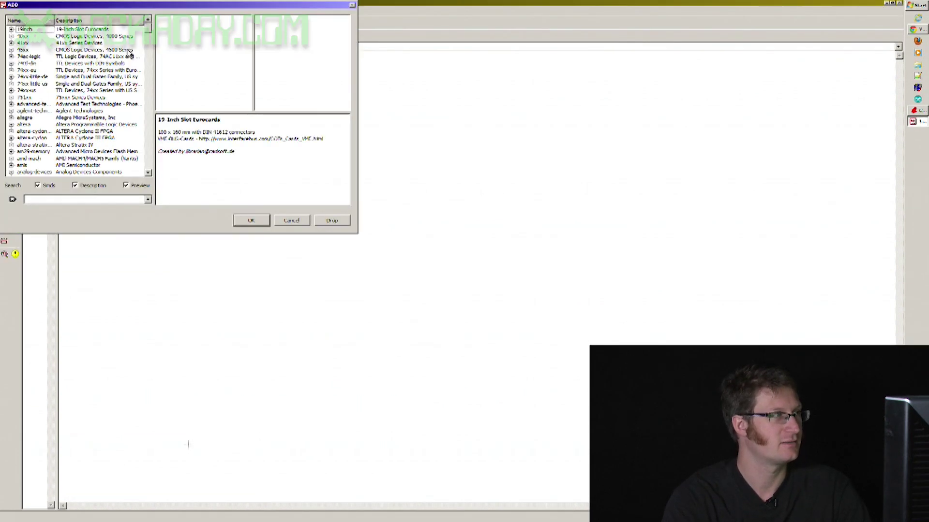
left_click_drag(145, 7, 361, 119)
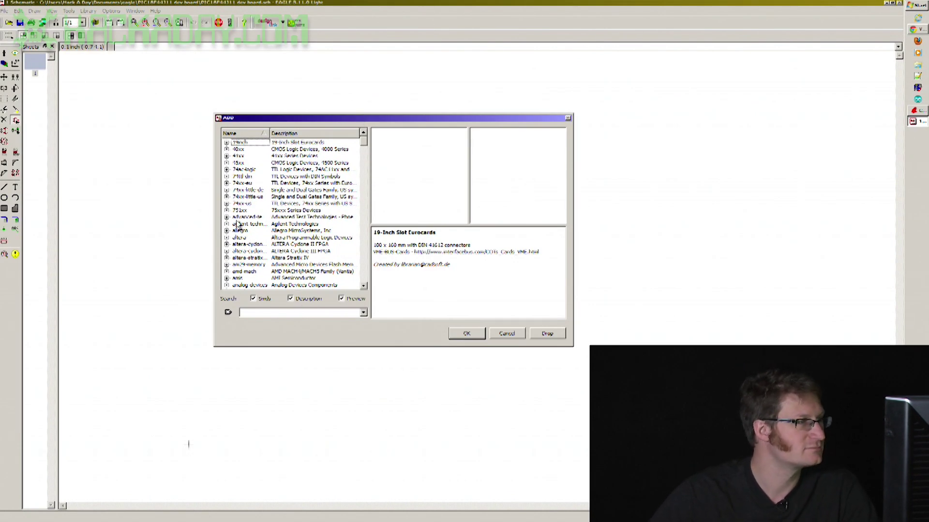
left_click(278, 314)
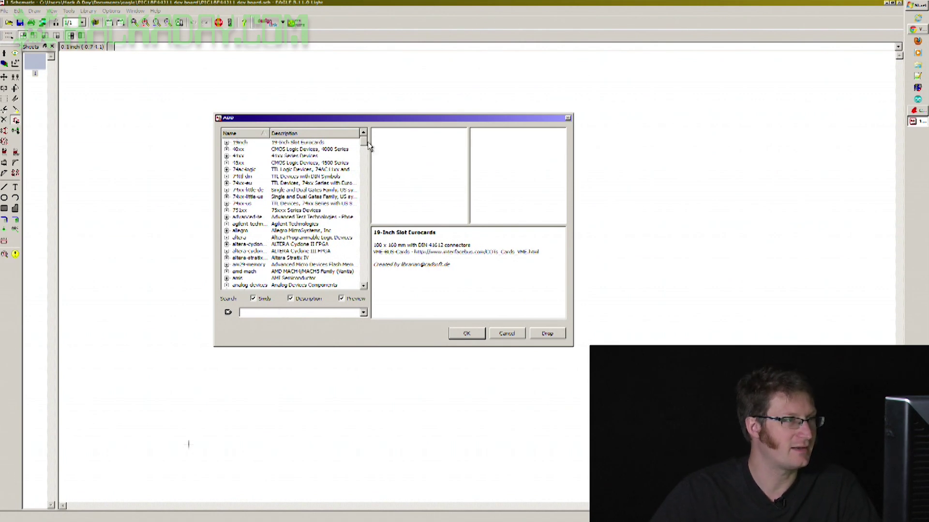
- Place one LED3MM from the LED device of the led library in the upper part of the schematic
left_click_drag(364, 143, 345, 216)
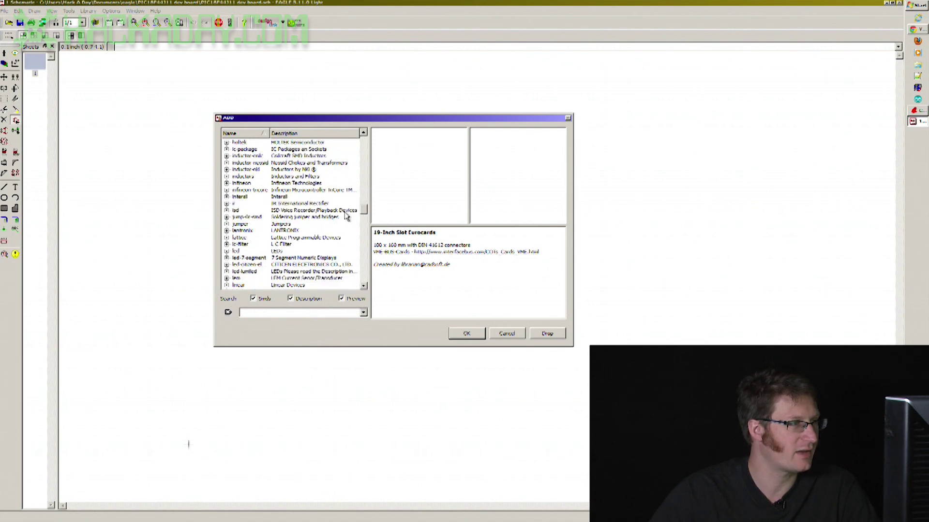
left_click(227, 252)
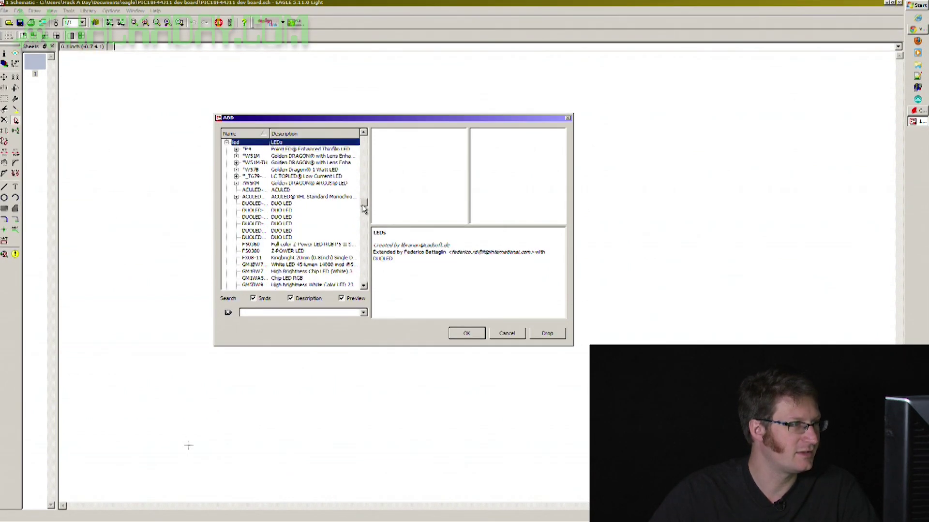
left_click_drag(363, 209, 360, 216)
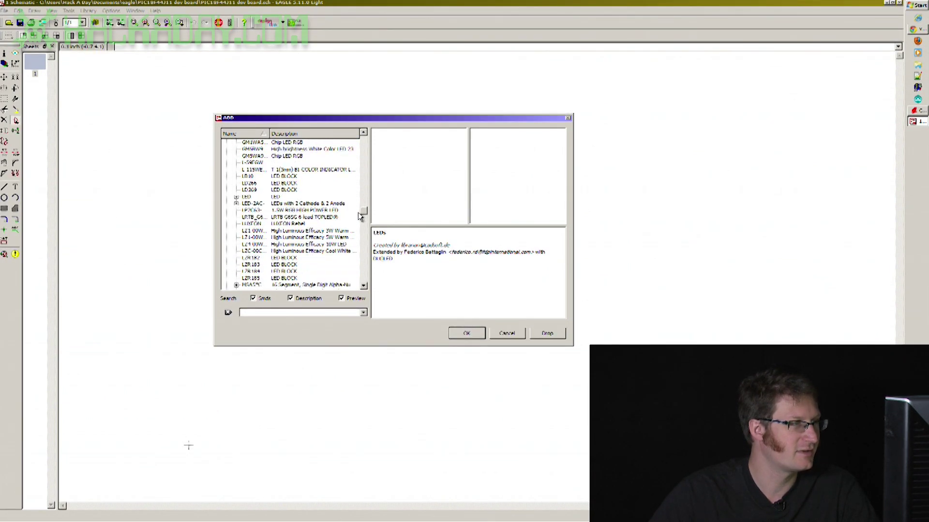
left_click(236, 198)
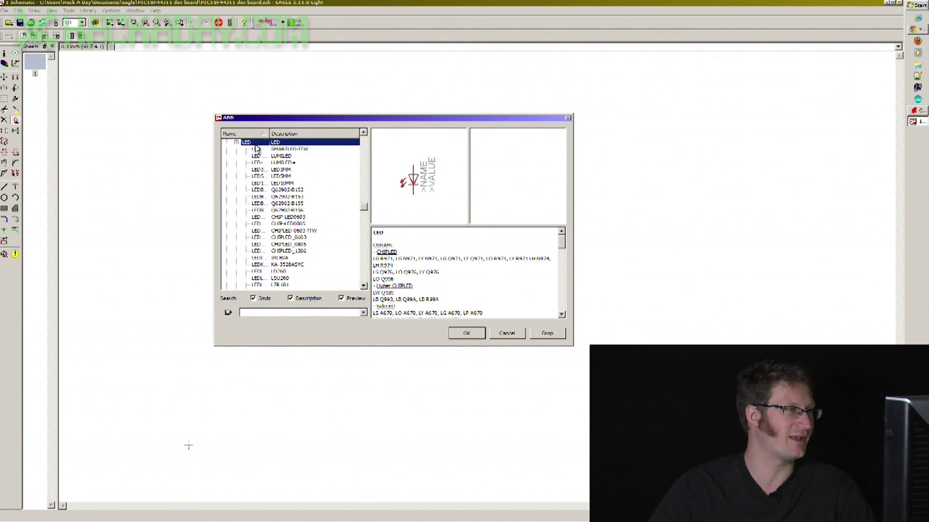
left_click(267, 171)
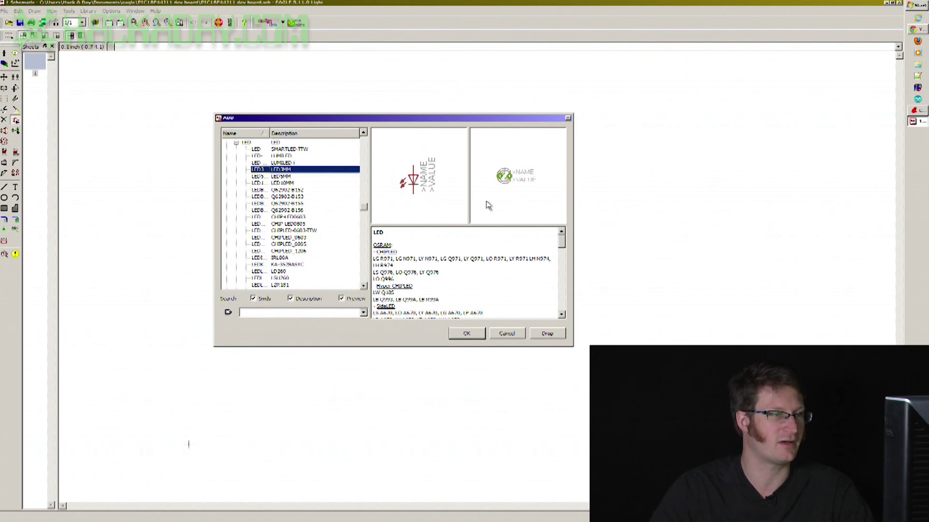
left_click(466, 334)
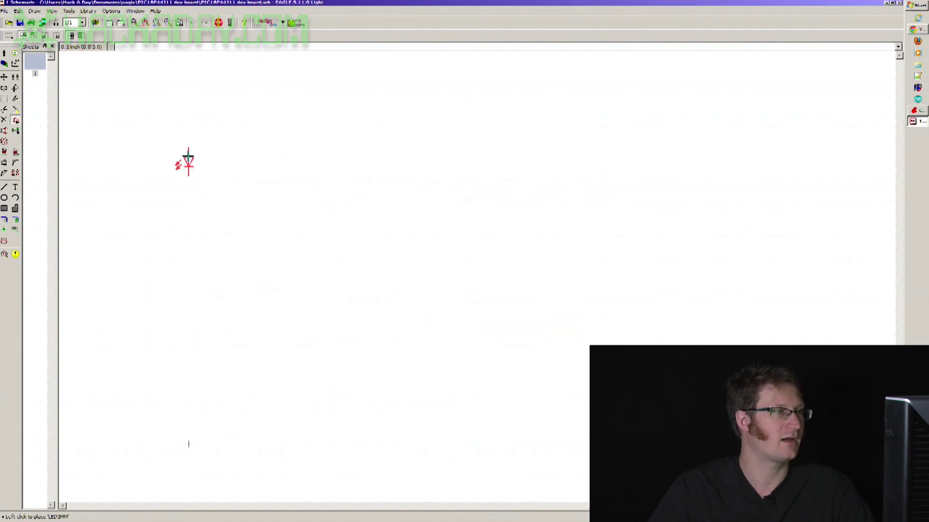
left_click(290, 194)
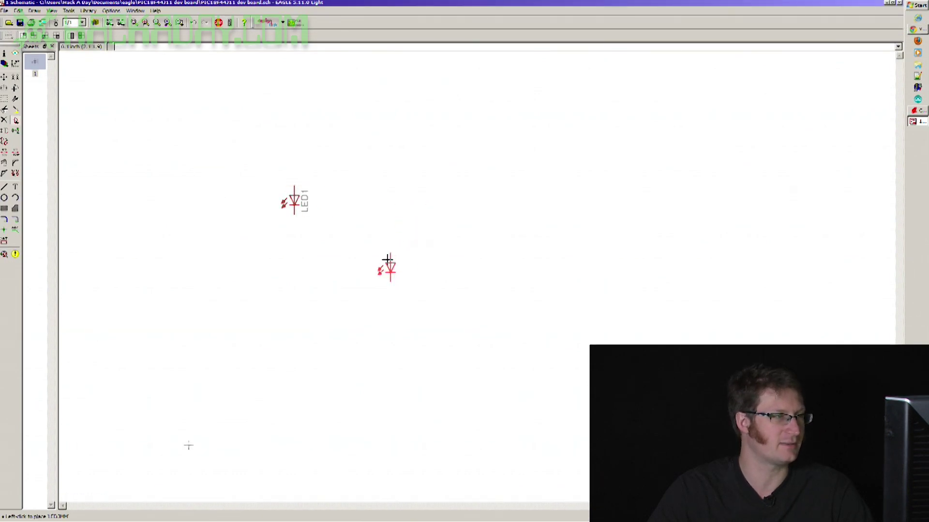
key("Escape")
- Choose the C2.5/2 capacitor from the C device of the capacitor-wima library for placement
left_click_drag(403, 155, 432, 149)
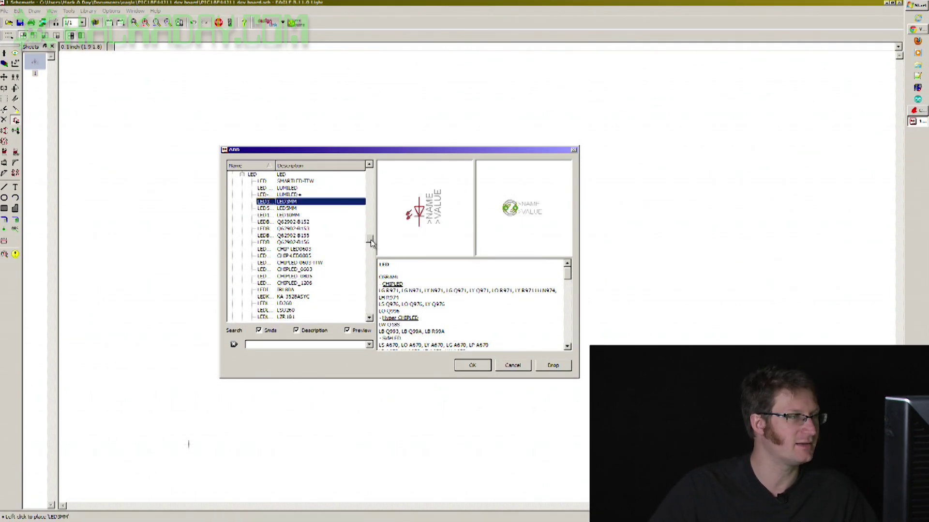
scroll(291, 232, "up", 20)
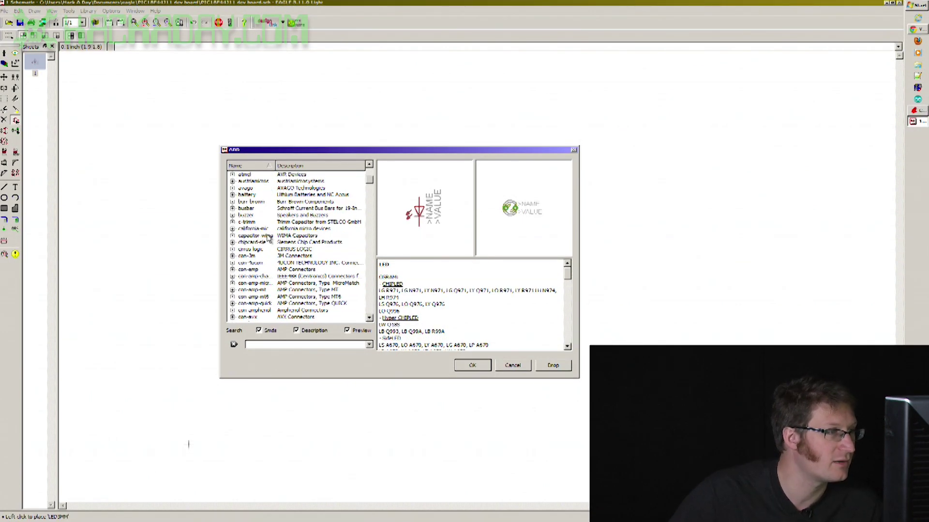
left_click(265, 237)
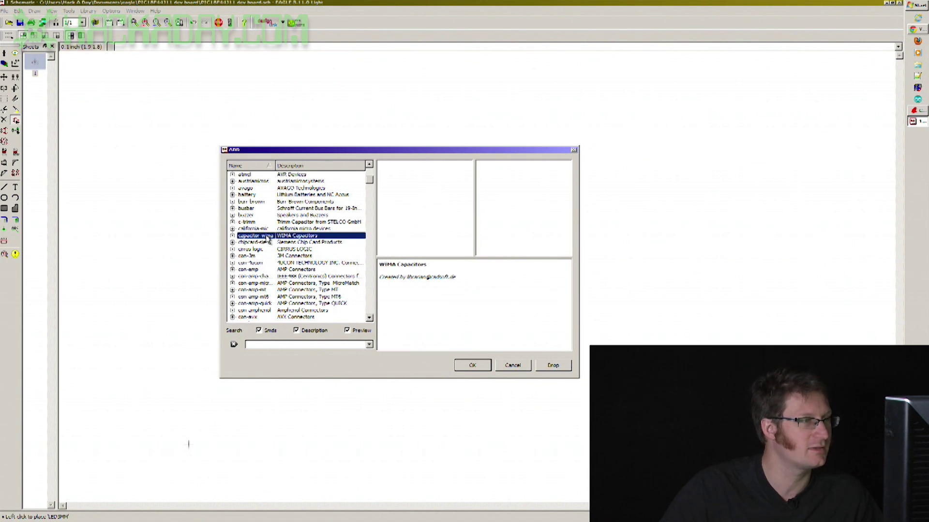
double_click(267, 237)
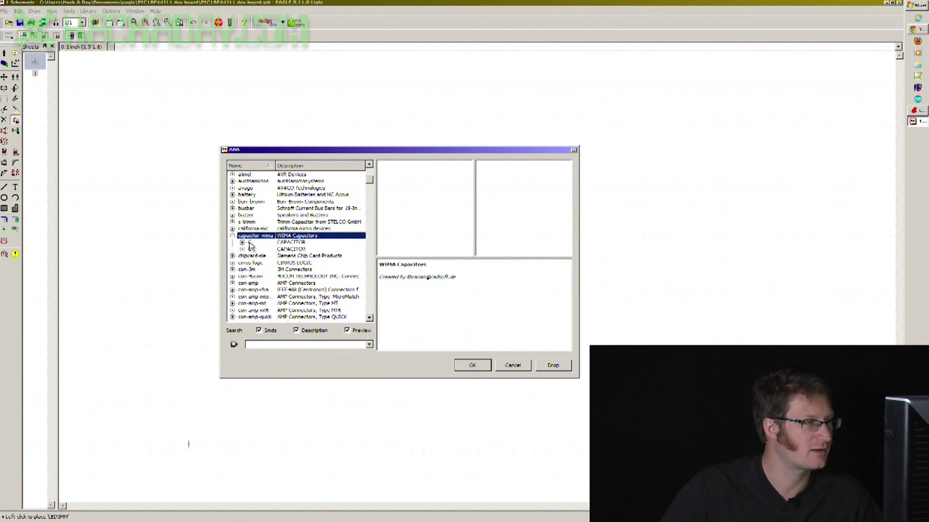
double_click(250, 243)
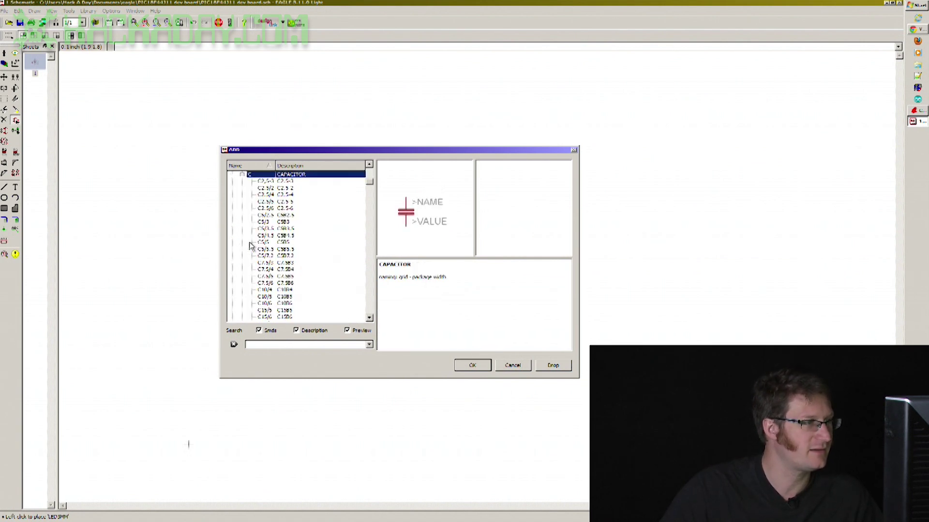
left_click(269, 189)
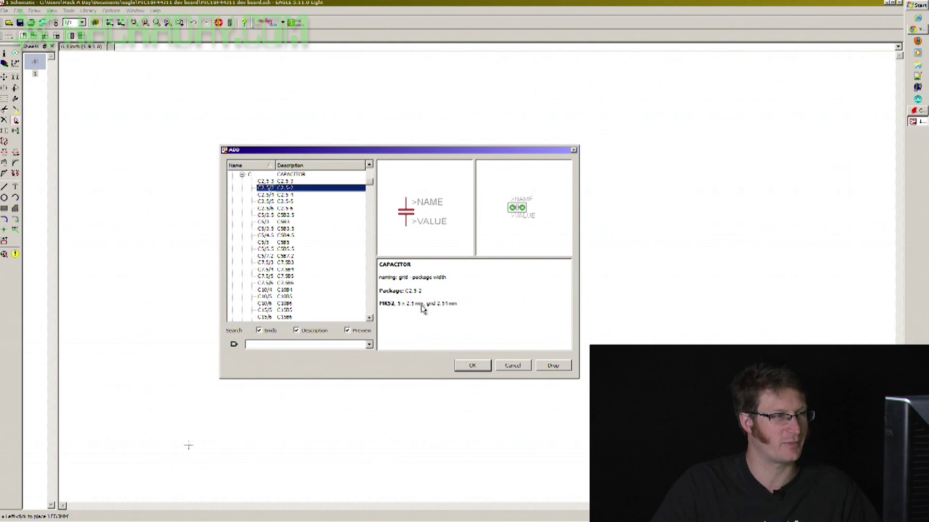
left_click(472, 366)
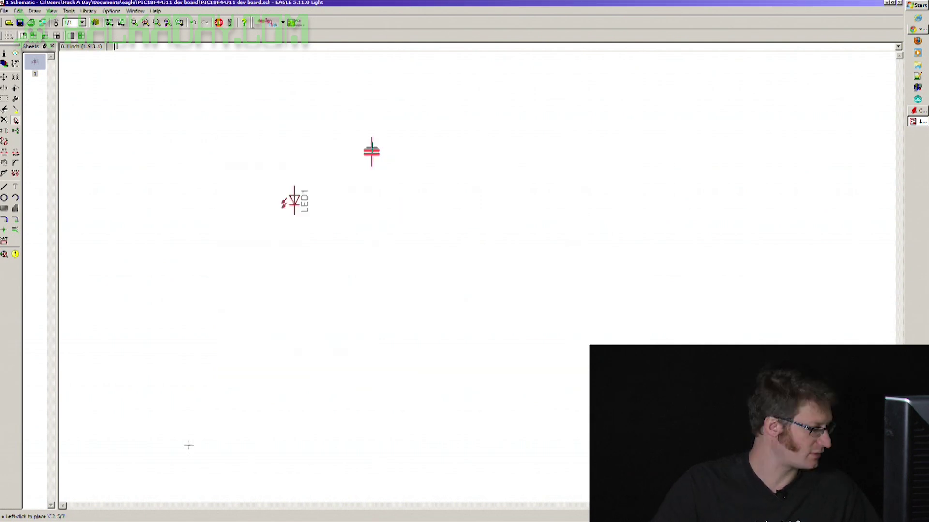
- Place three C2.5/2 capacitors, one directly above the LED and two close together to its right
left_click(294, 136)
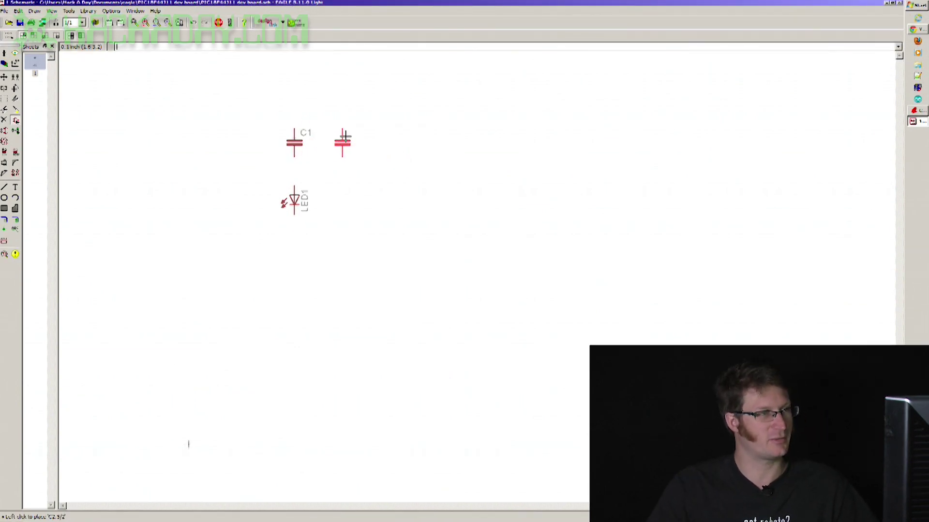
left_click(362, 137)
left_click(381, 137)
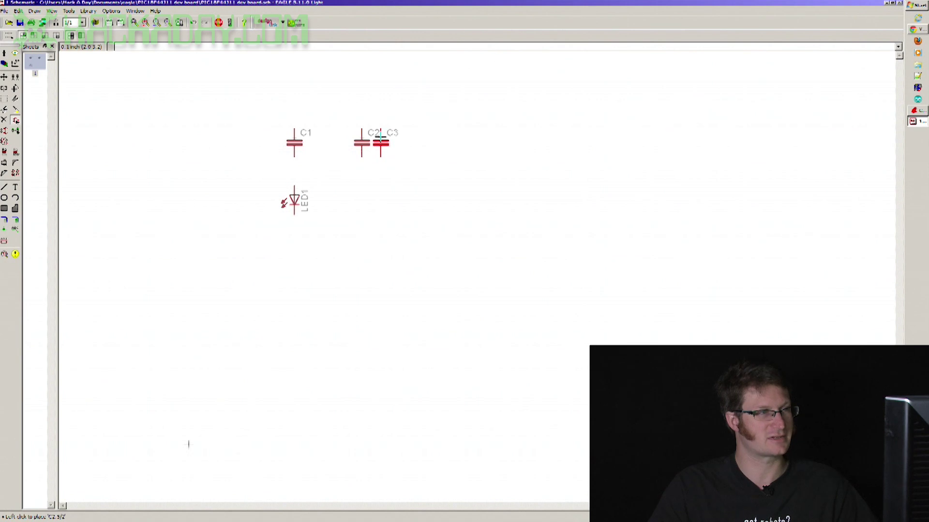
key("Escape")
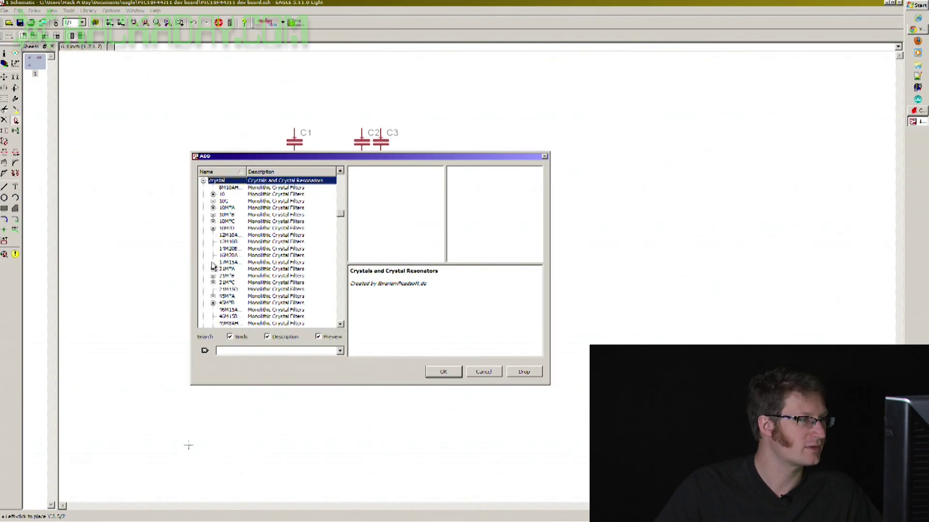
- Choose the HC49/S crystal from the CRYSTAL device of the crystal library and place one between the lower ends of C2 and C3
scroll(213, 271, "down", 5)
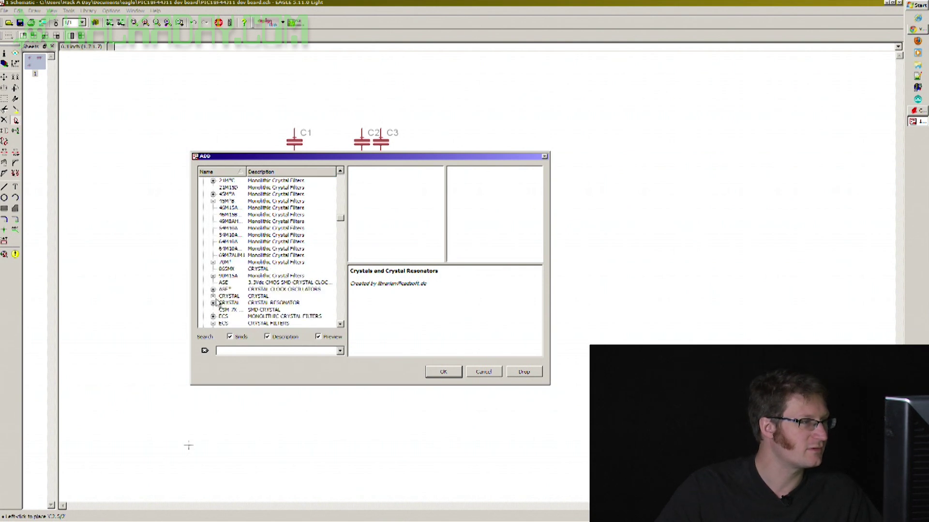
left_click(213, 296)
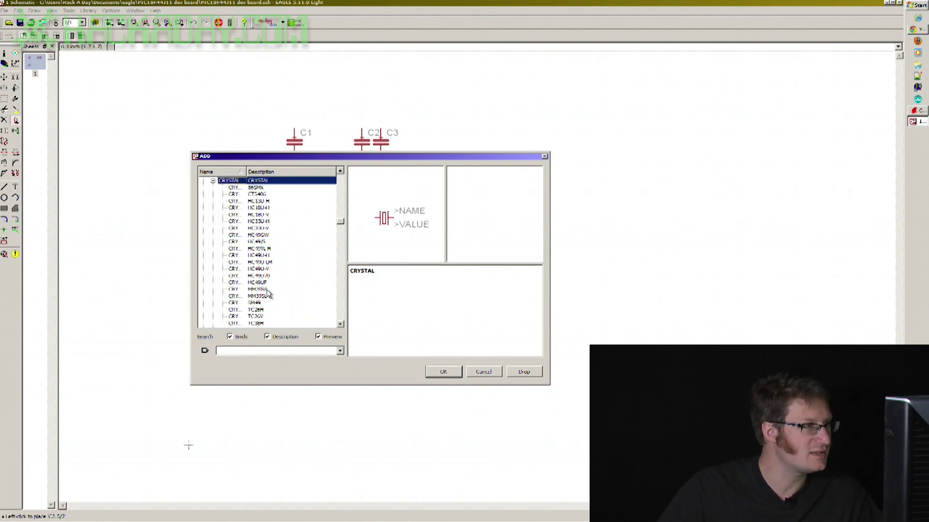
left_click(264, 195)
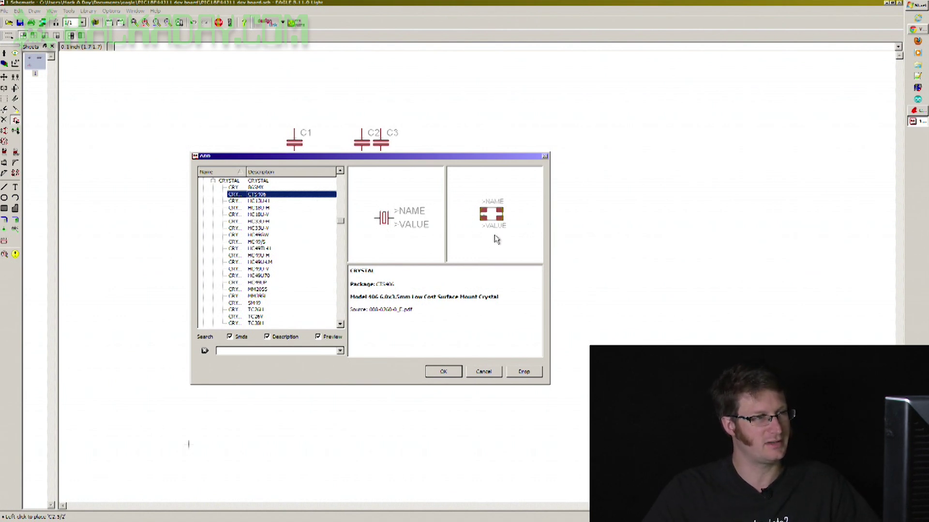
key("Down")
key("Down")
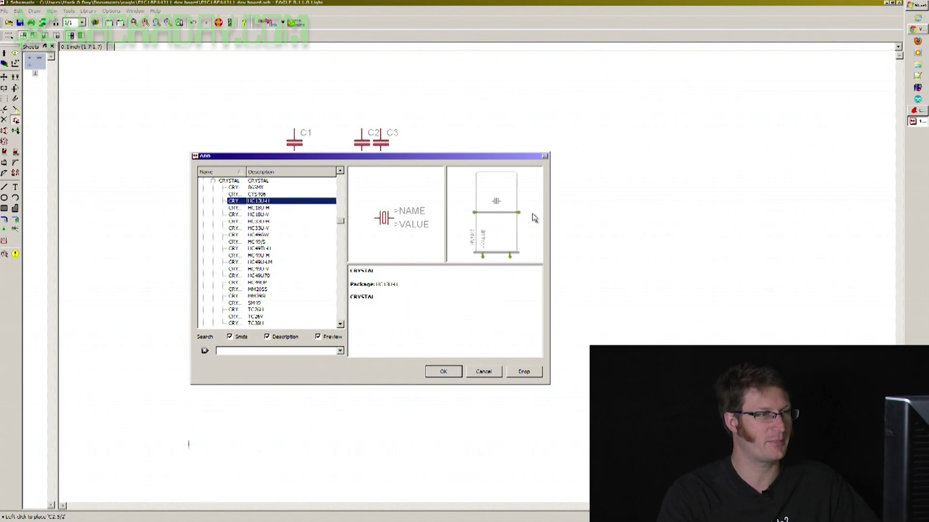
key("Down")
key("Down")
key("Down")
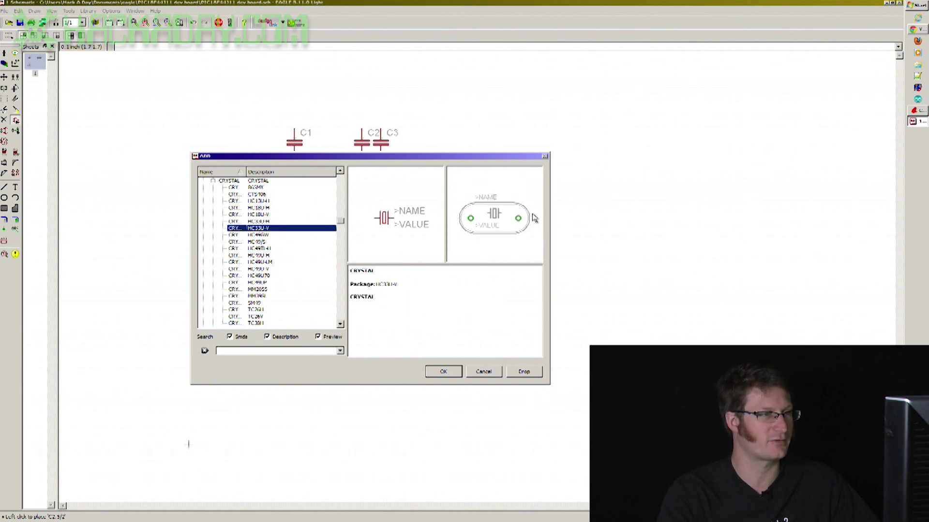
key("Up")
key("Down")
key("Down")
key("Down")
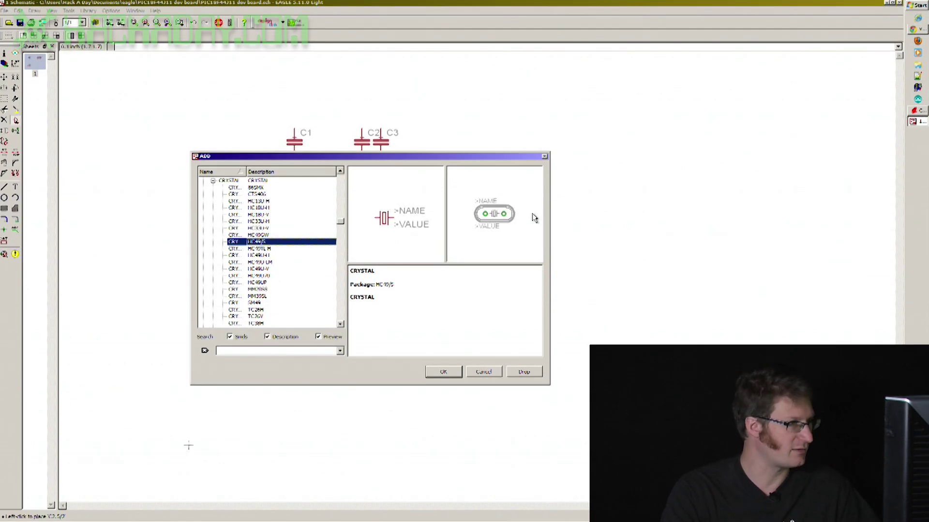
left_click(443, 372)
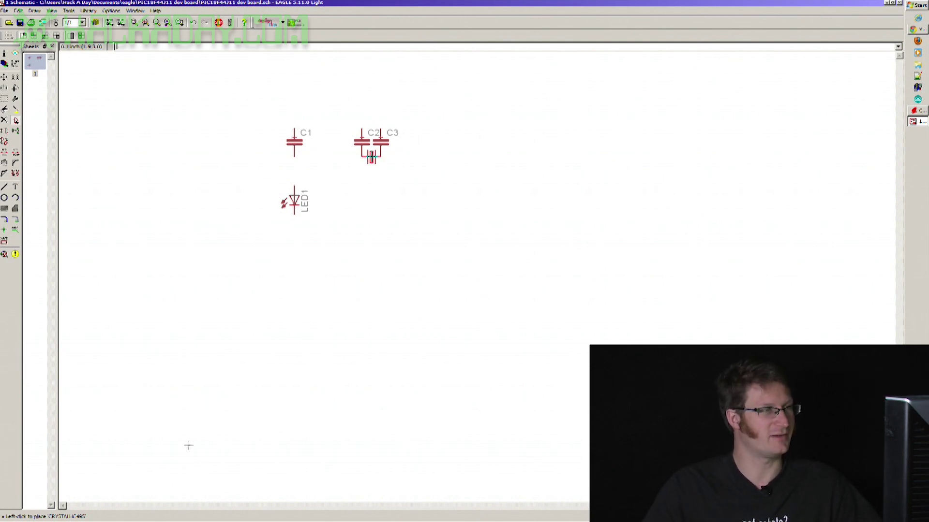
left_click(371, 156)
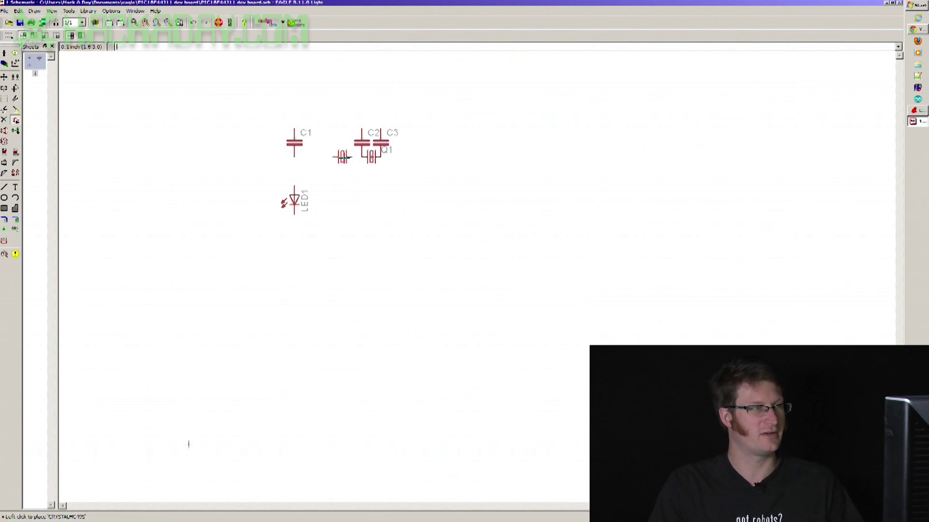
- Switch to the Control Panel, create a new library and move its window clear of the Control Panel's project tree
key("alt+Tab")
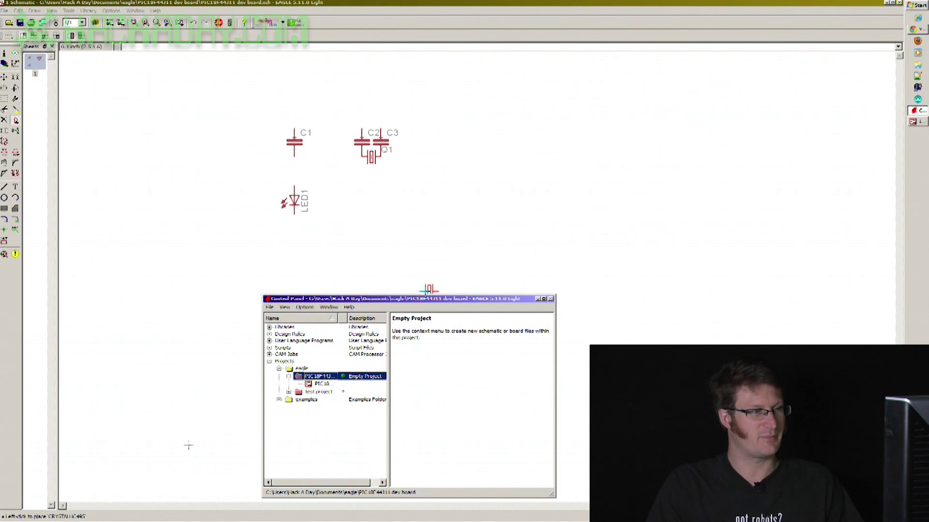
left_click_drag(430, 296, 438, 138)
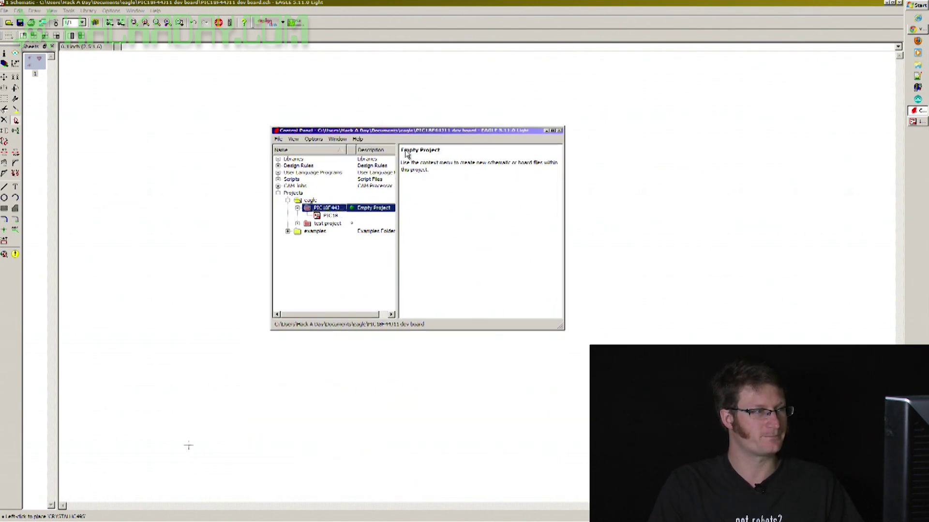
left_click(279, 140)
mouse_move(299, 154)
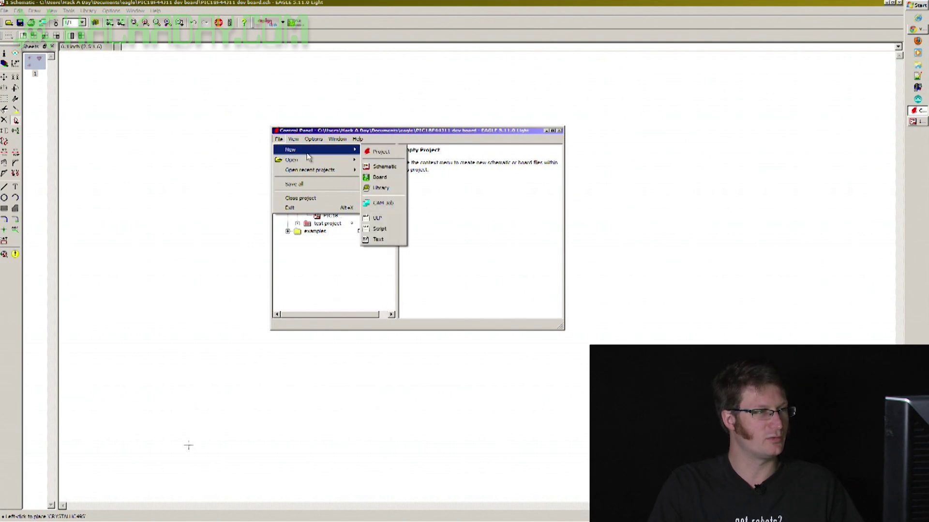
left_click(391, 189)
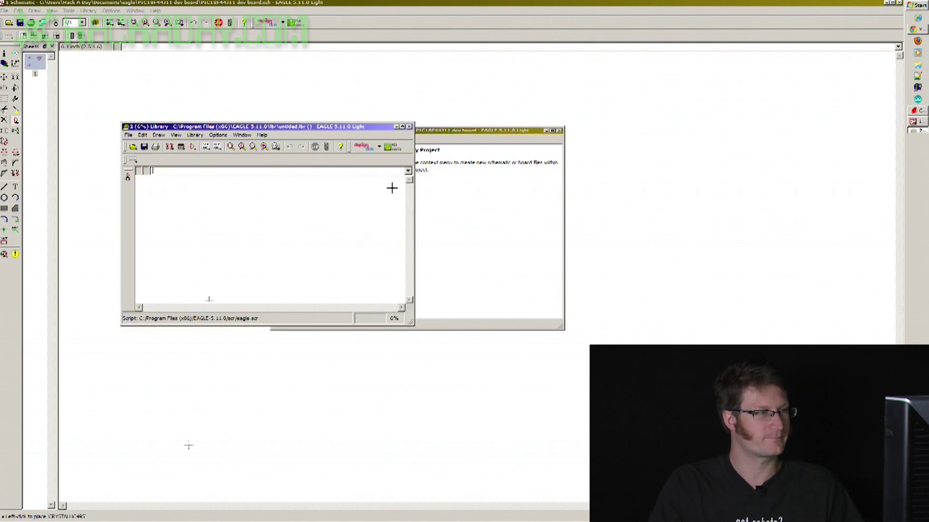
left_click_drag(358, 123, 764, 185)
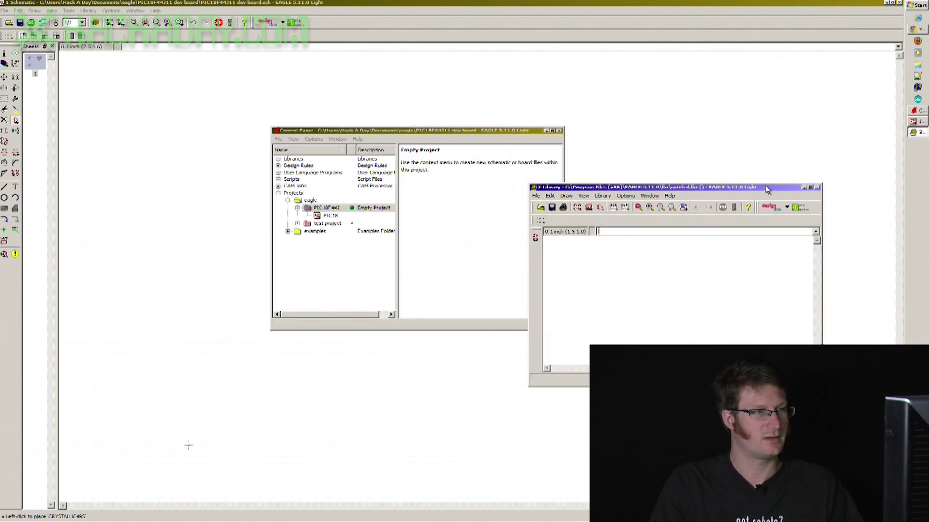
- Save the new library as hackaday and move its window over the Control Panel
left_click(536, 196)
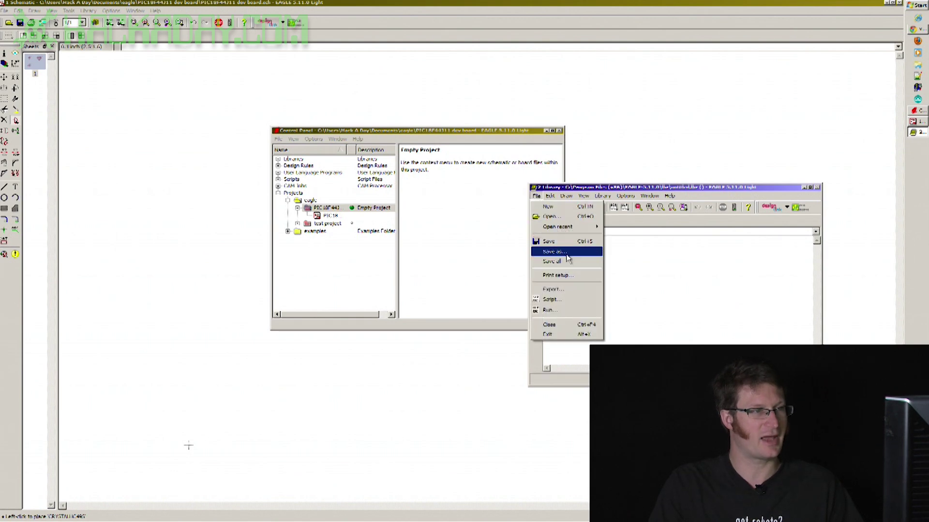
left_click(557, 252)
type("hackaday")
key("Return")
left_click_drag(635, 190, 383, 105)
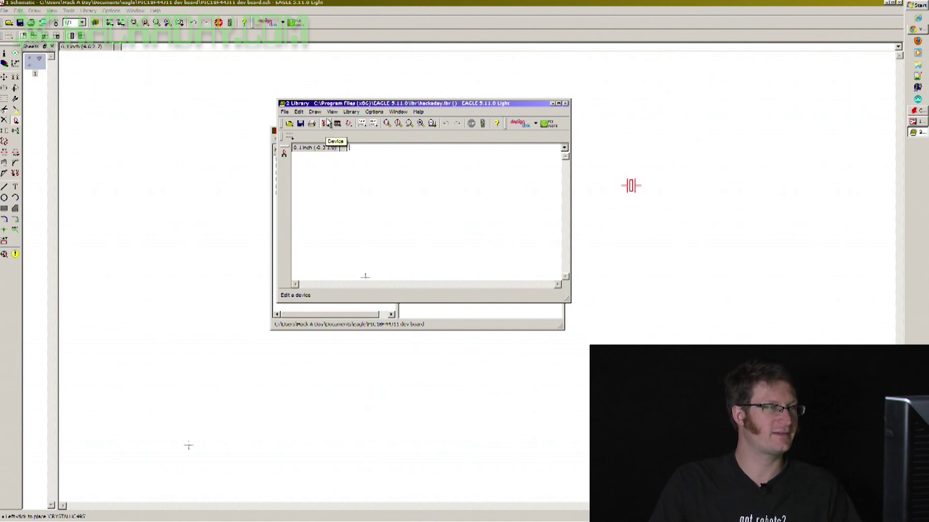
- Create a new package named TQFP-44 in the hackaday library and enlarge its drawing area by shrinking the description pane
left_click(337, 125)
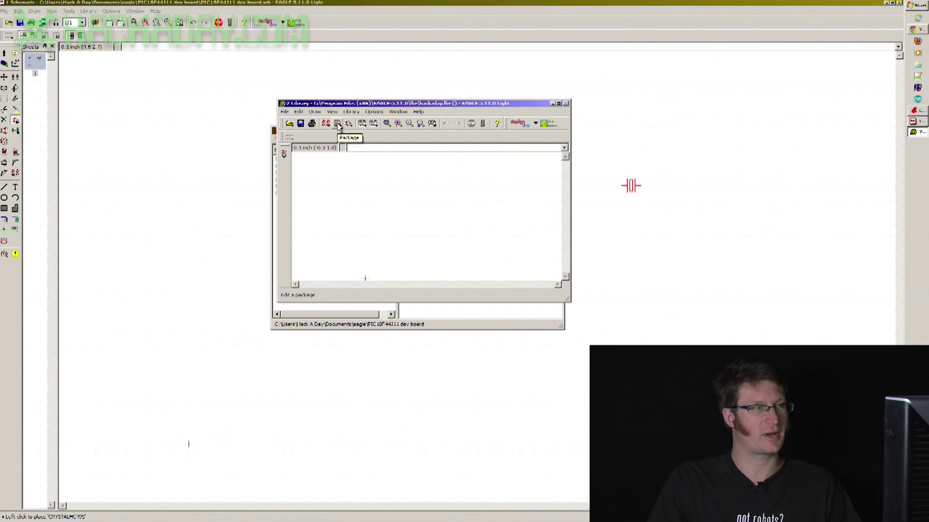
left_click(337, 125)
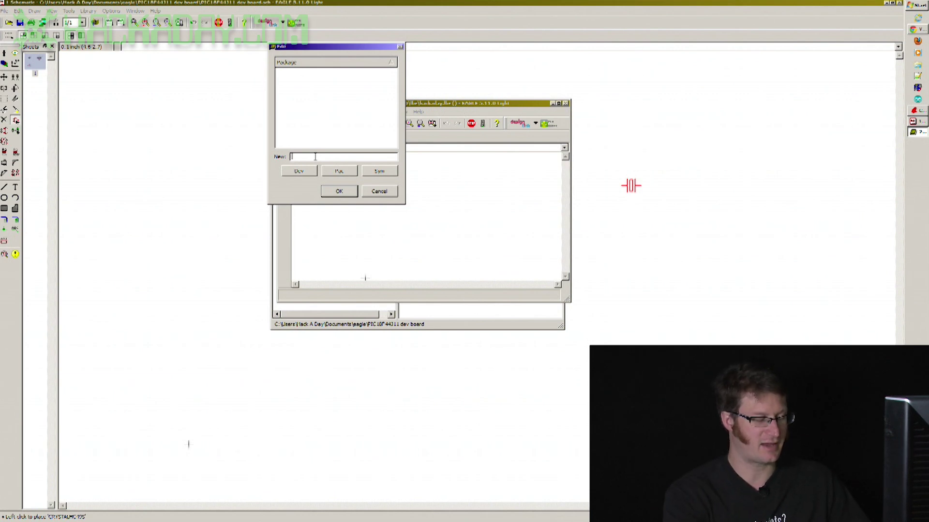
type("TQFP-44")
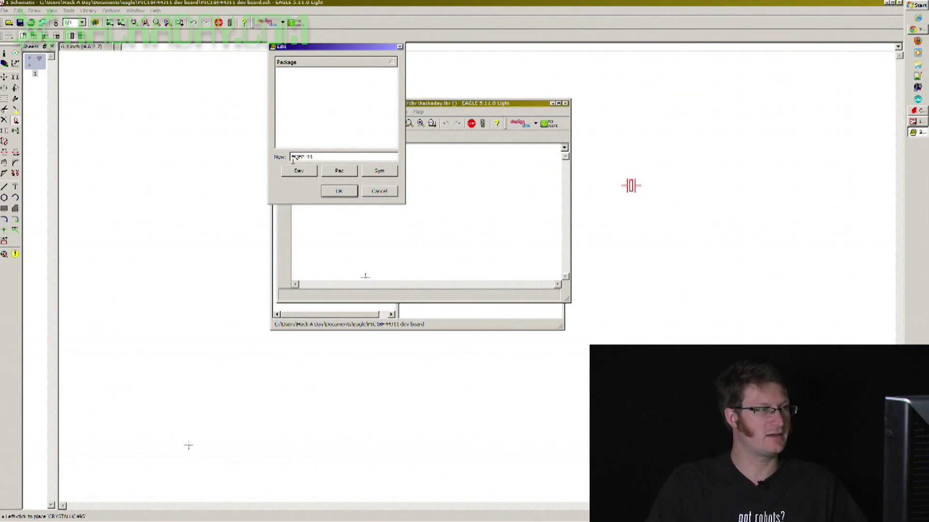
left_click(340, 191)
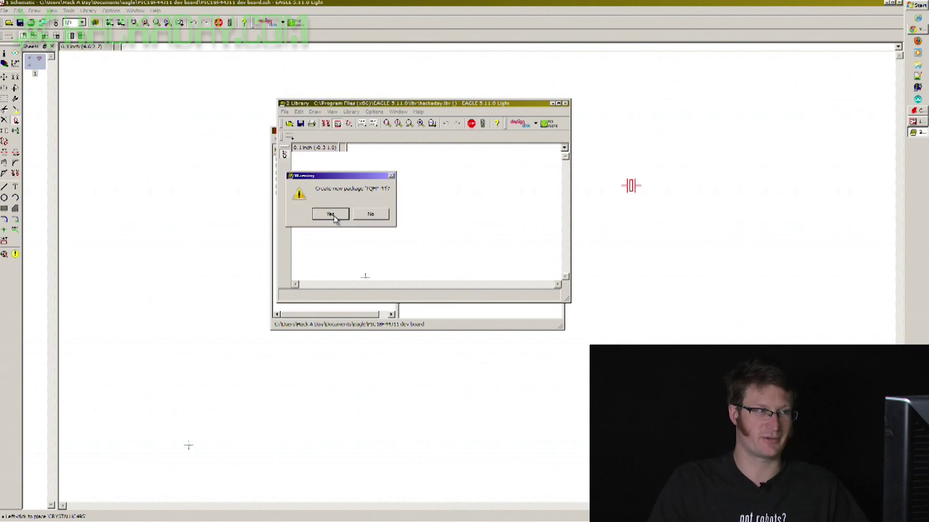
left_click(331, 215)
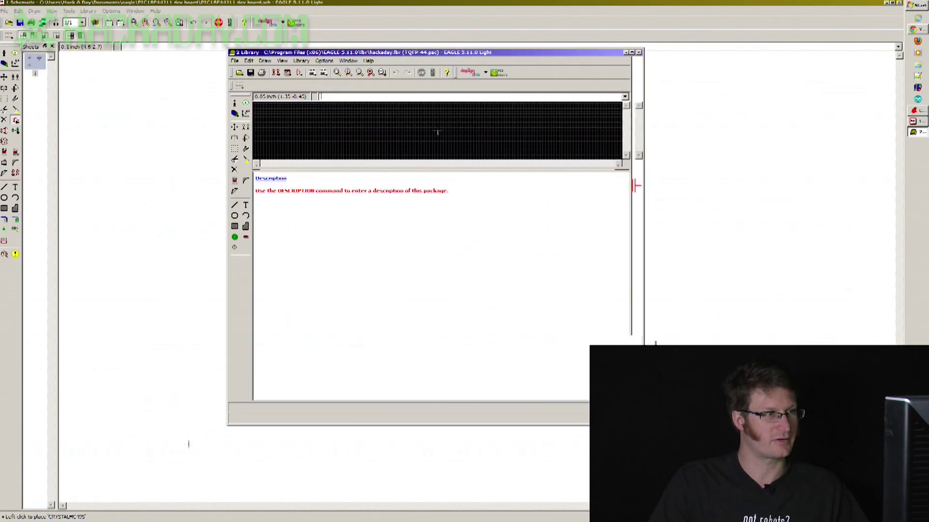
left_click_drag(558, 186, 557, 446)
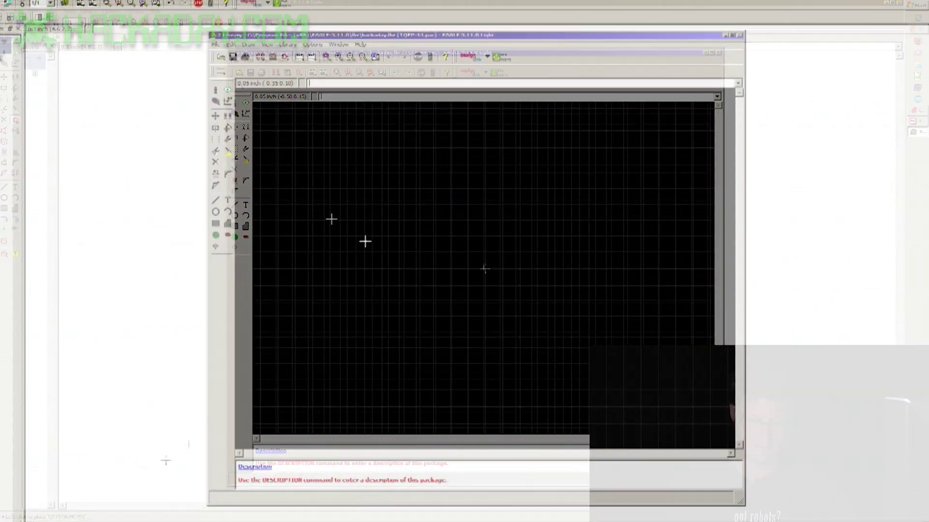